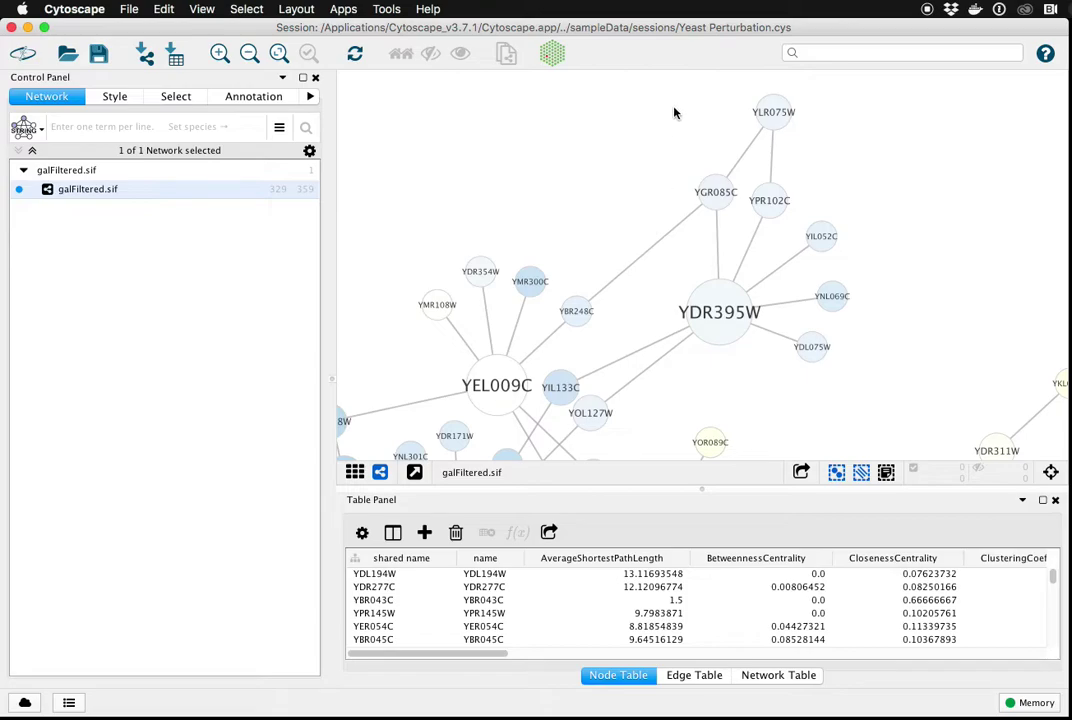
- Group the seven drag-selected YDR395W cluster nodes under the default name 'Group 1'
{"action": "left_click_drag", "start_coordinate": [674, 100], "coordinate": [858, 370]}
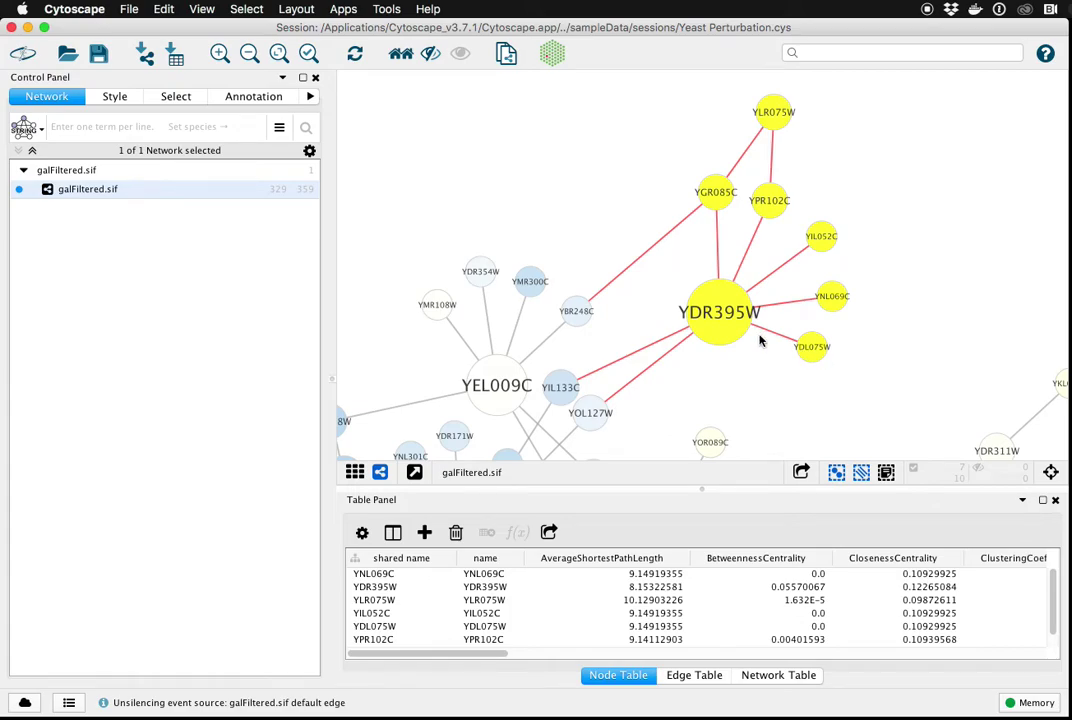
{"action": "right_click", "coordinate": [721, 315]}
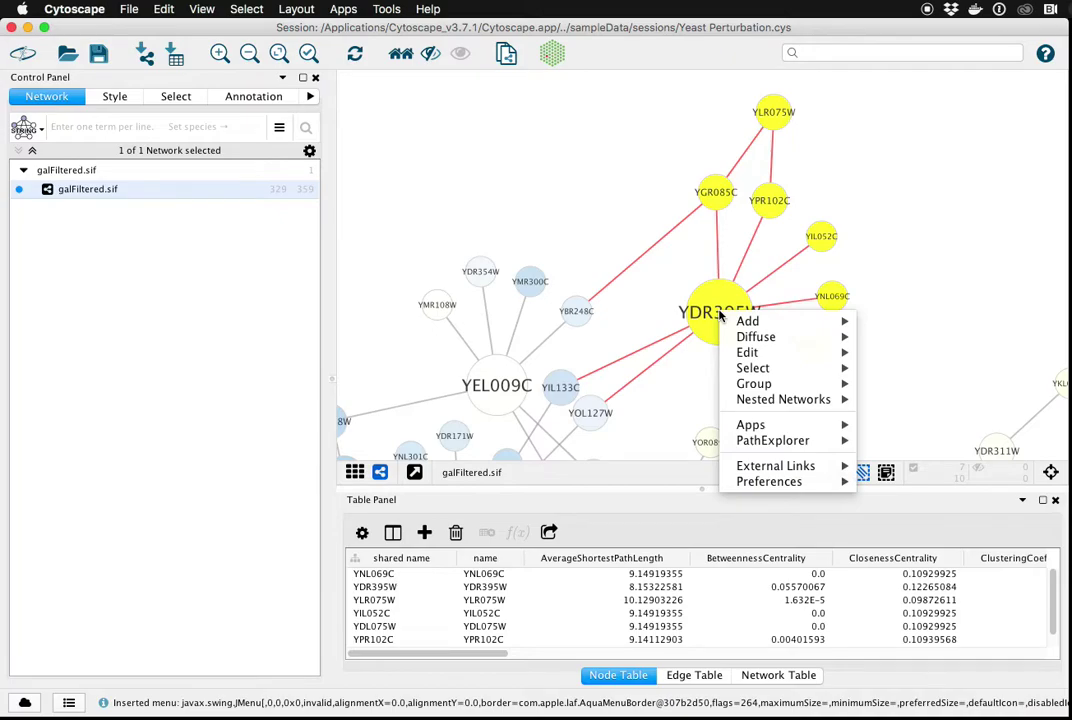
{"action": "mouse_move", "coordinate": [760, 384]}
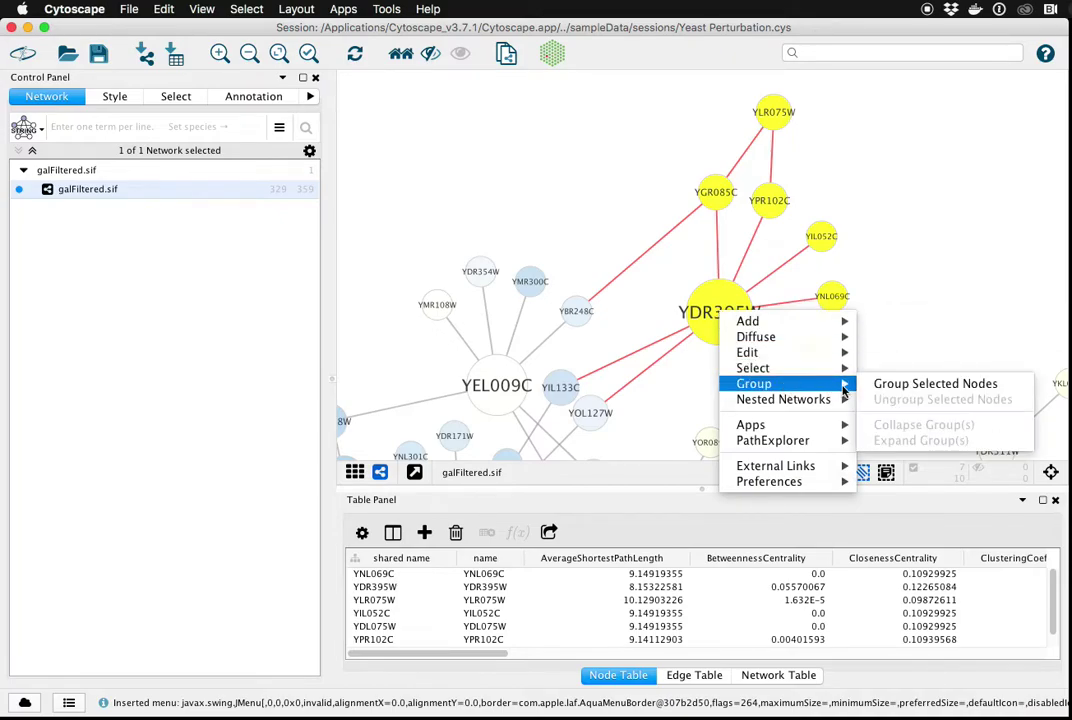
{"action": "left_click", "coordinate": [878, 384]}
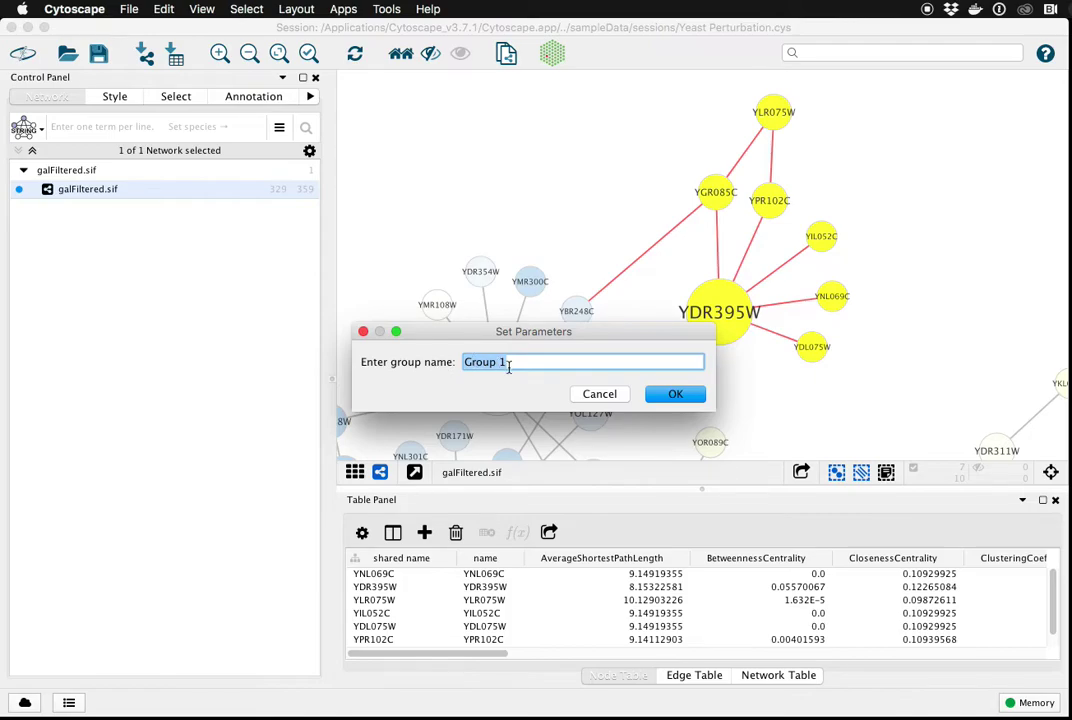
{"action": "left_click", "coordinate": [663, 395]}
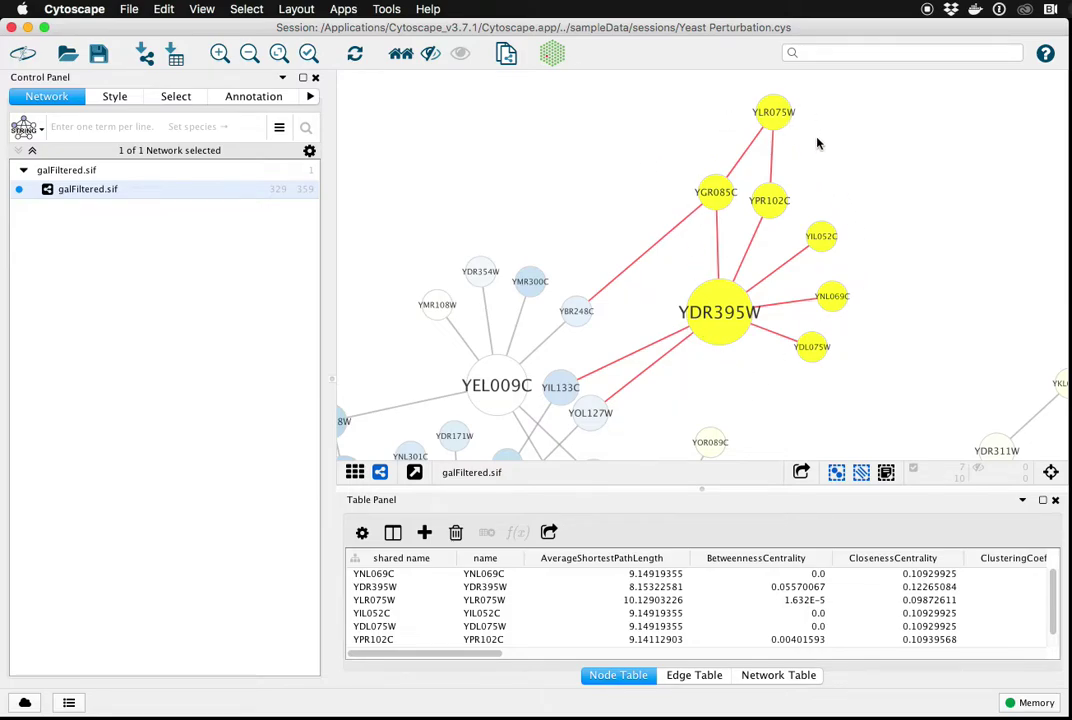
- Toggle Group 1 between expanded and collapsed several times, repositioning it, and leave it collapsed
{"action": "double_click", "coordinate": [720, 313]}
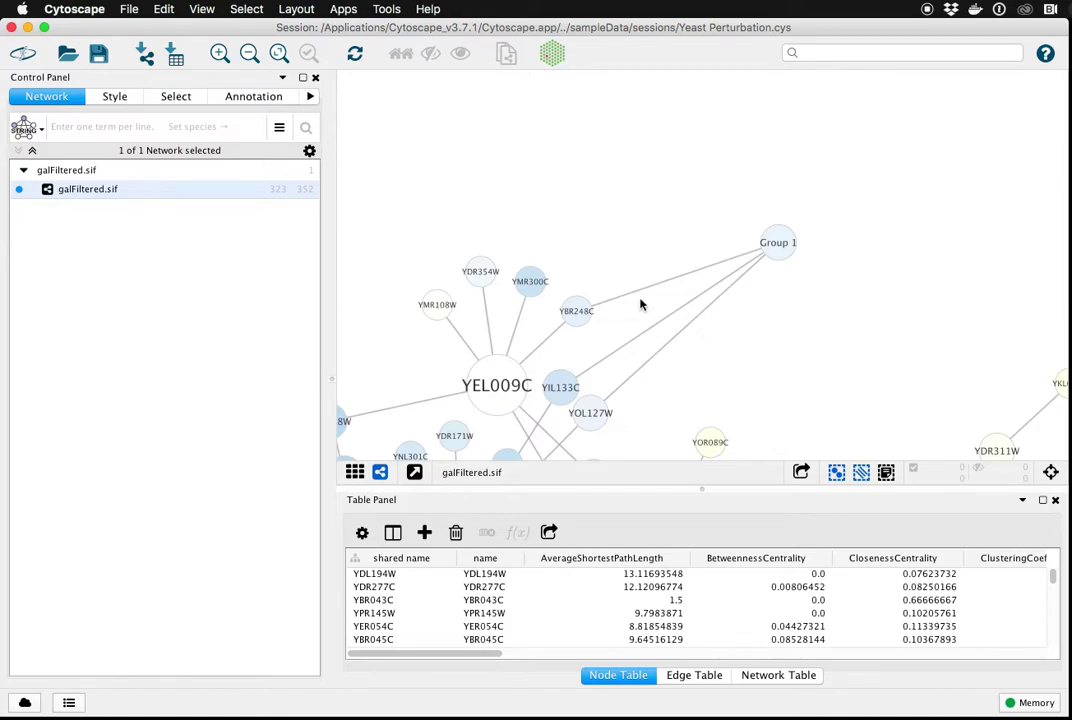
{"action": "double_click", "coordinate": [779, 242]}
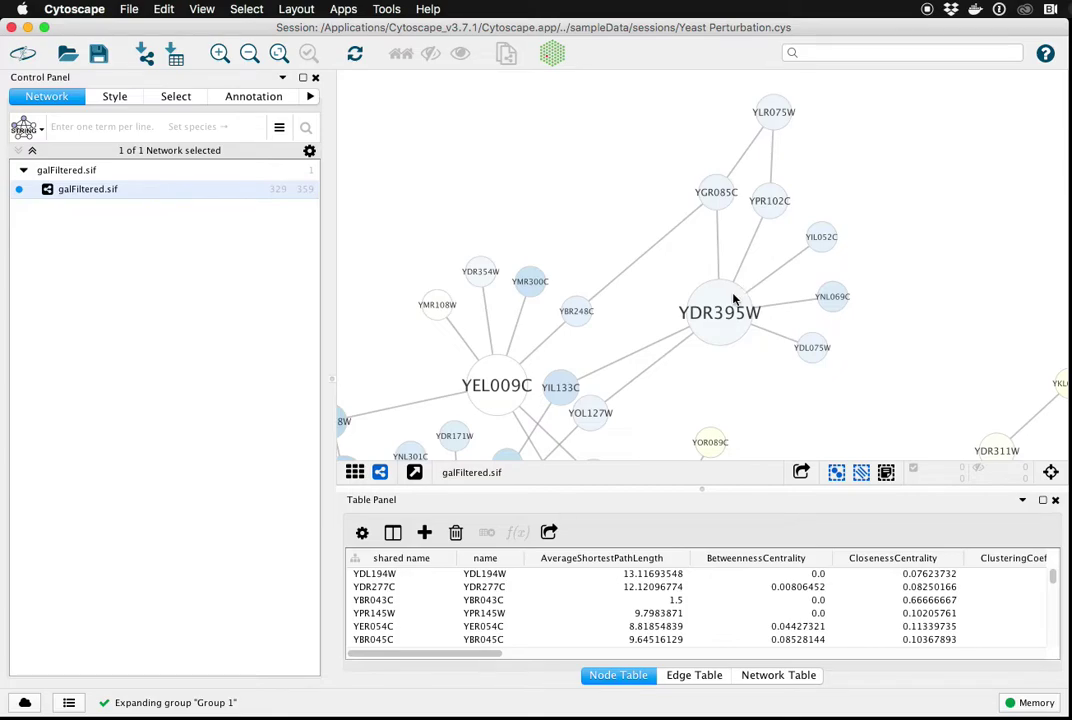
{"action": "double_click", "coordinate": [733, 298]}
{"action": "mouse_move", "coordinate": [770, 255]}
{"action": "left_mouse_down"}
{"action": "mouse_move", "coordinate": [699, 263]}
{"action": "mouse_move", "coordinate": [725, 297]}
{"action": "left_mouse_up"}
{"action": "double_click", "coordinate": [725, 297]}
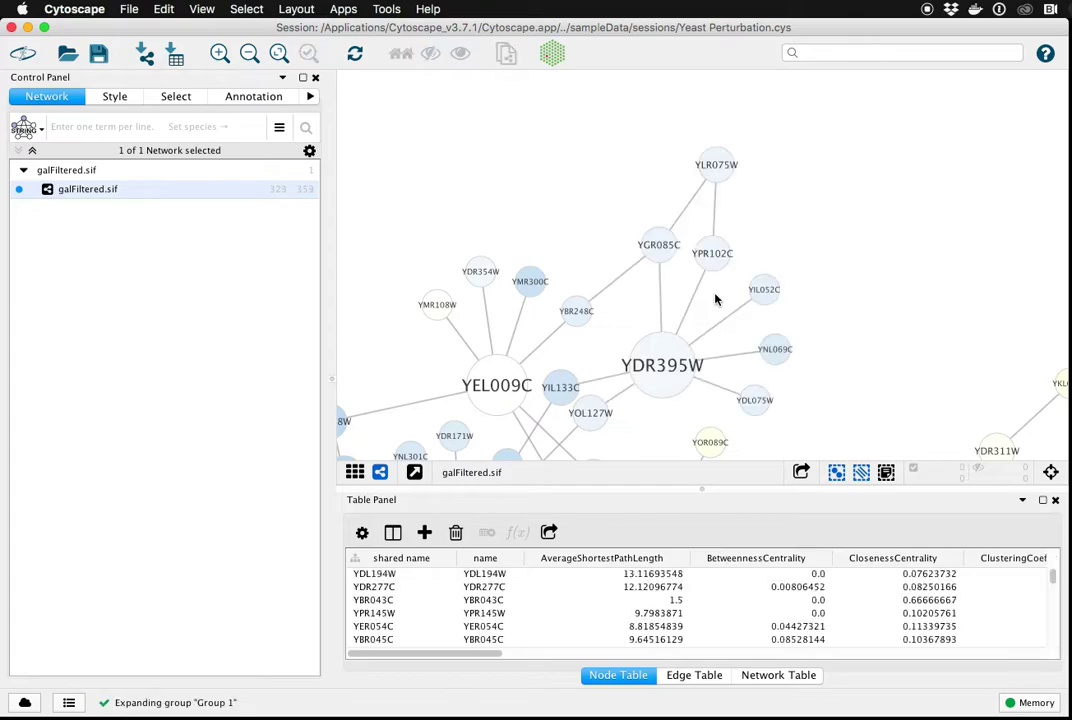
{"action": "double_click", "coordinate": [668, 356]}
{"action": "mouse_move", "coordinate": [711, 307]}
{"action": "left_mouse_down"}
{"action": "mouse_move", "coordinate": [735, 182]}
{"action": "mouse_move", "coordinate": [705, 135]}
{"action": "left_mouse_up"}
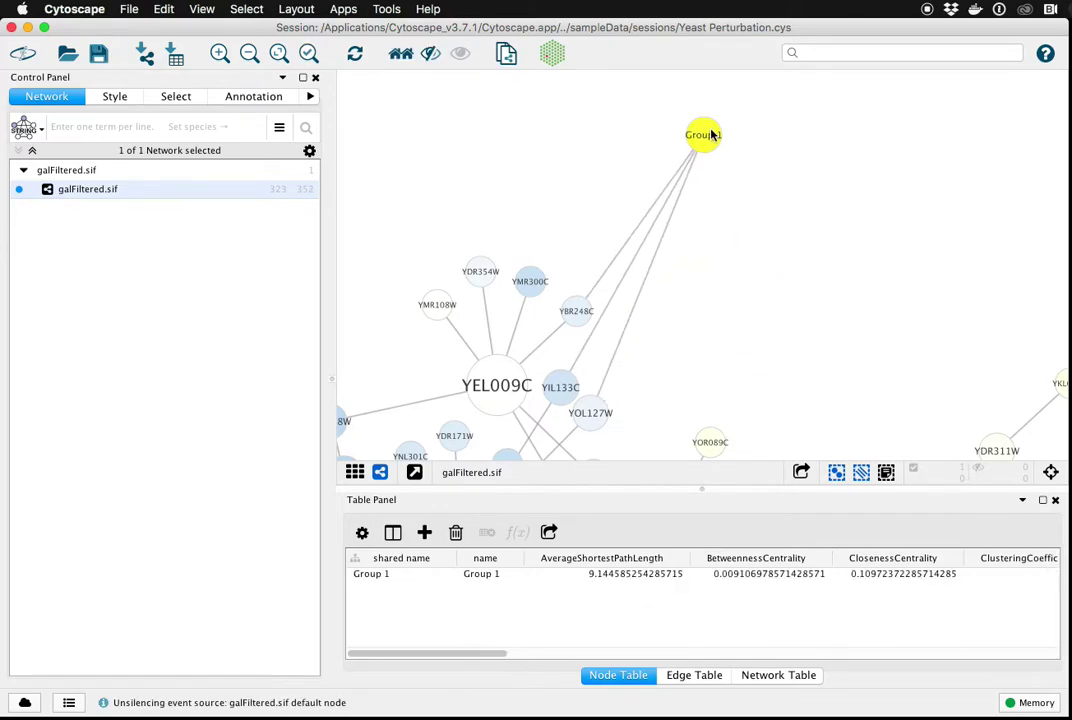
{"action": "double_click", "coordinate": [708, 137]}
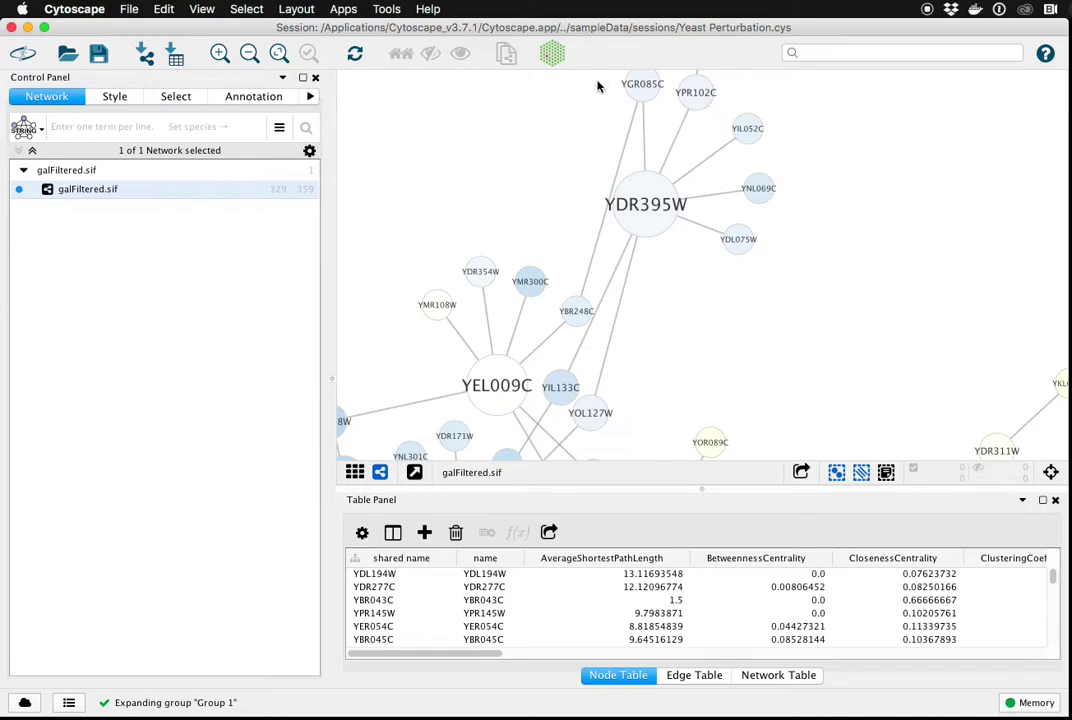
{"action": "double_click", "coordinate": [654, 205]}
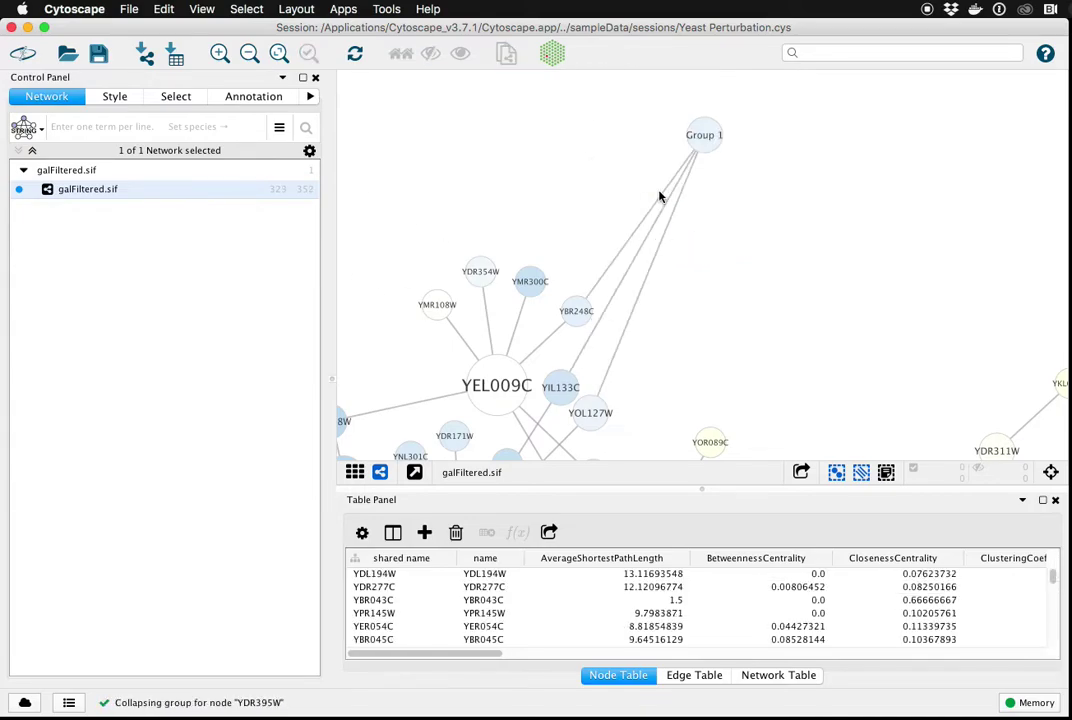
{"action": "left_click_drag", "start_coordinate": [708, 140], "coordinate": [727, 252]}
{"action": "double_click", "coordinate": [729, 256]}
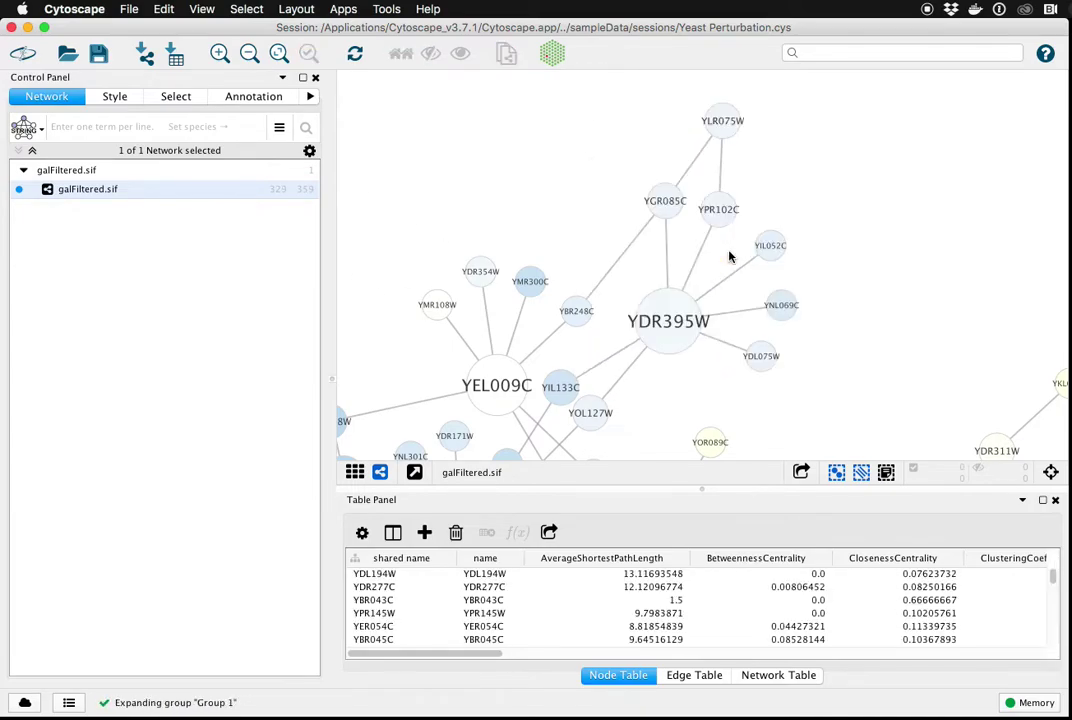
{"action": "double_click", "coordinate": [688, 316]}
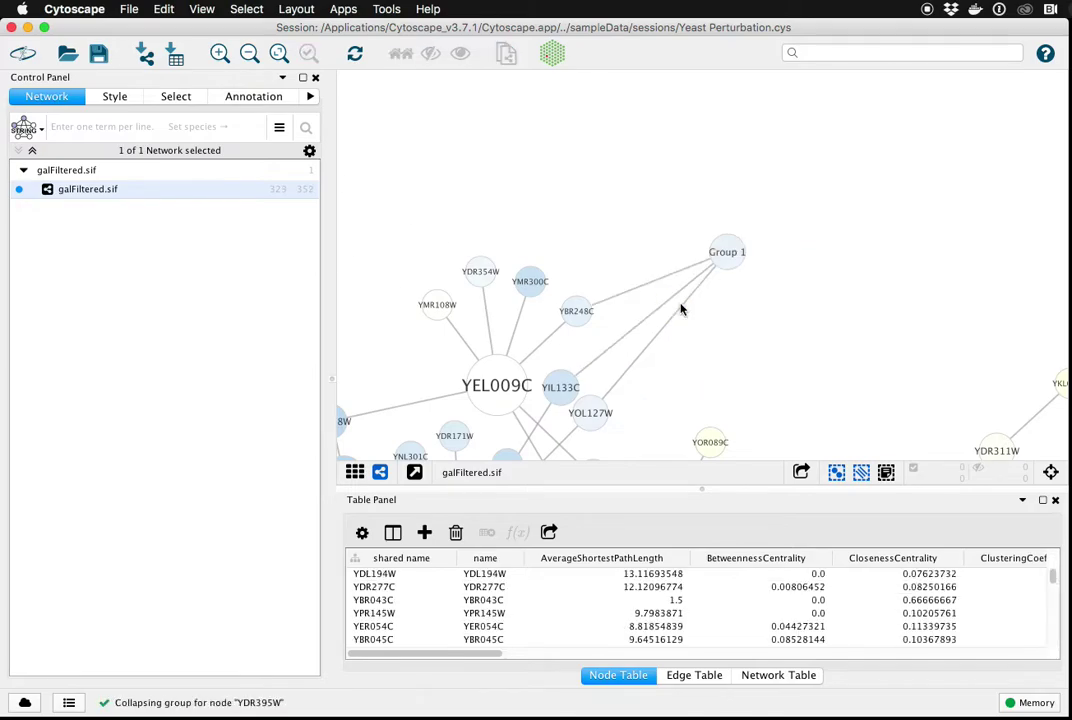
- Select Group 1 and widen the Node Table's COMMON column to show its member gene names
{"action": "left_click", "coordinate": [727, 258]}
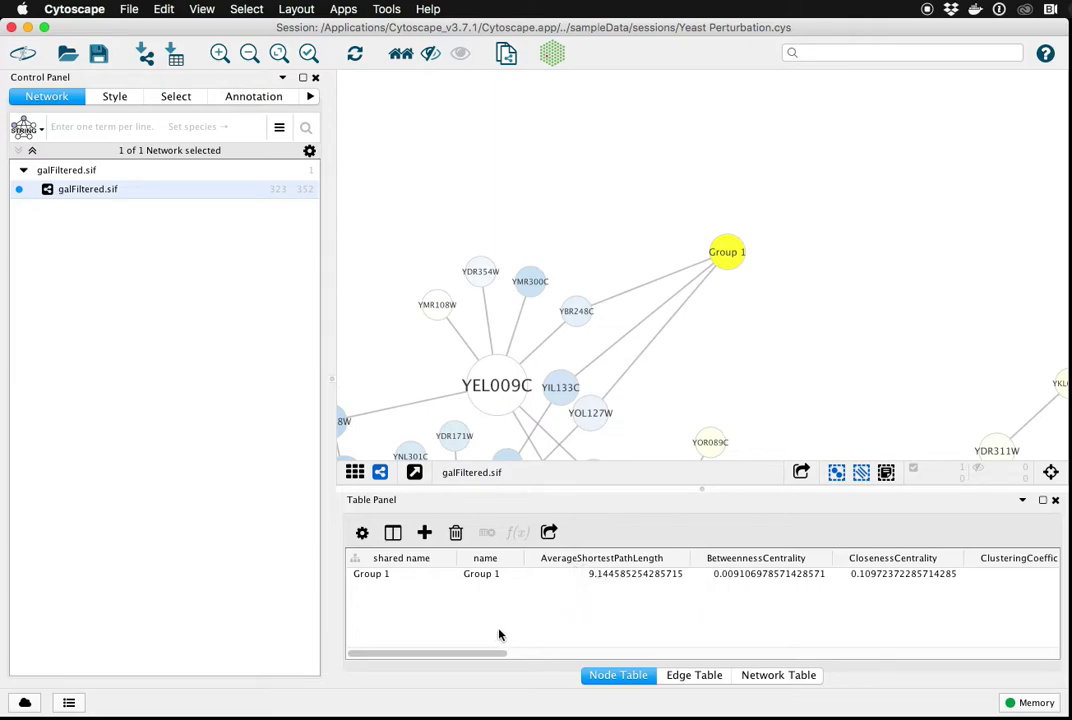
{"action": "left_click_drag", "start_coordinate": [489, 652], "coordinate": [900, 643]}
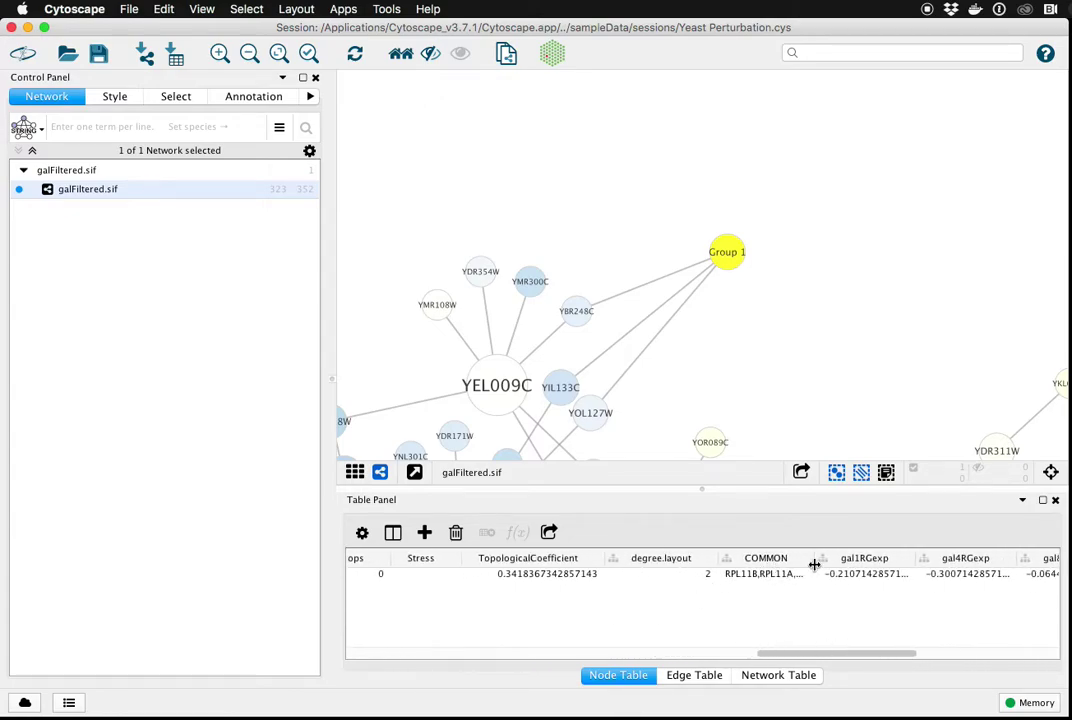
{"action": "left_click_drag", "start_coordinate": [817, 560], "coordinate": [866, 563]}
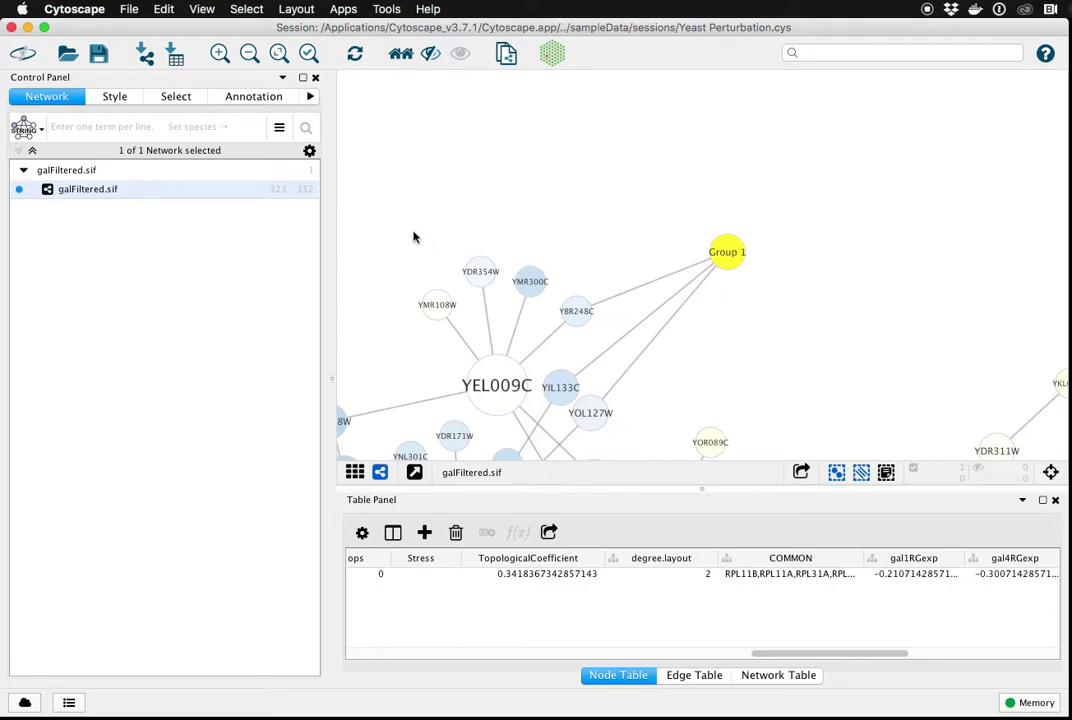
- Open Group Preferences, leave Visualization at None, and expand the Default Aggregation Settings
{"action": "left_click", "coordinate": [172, 11]}
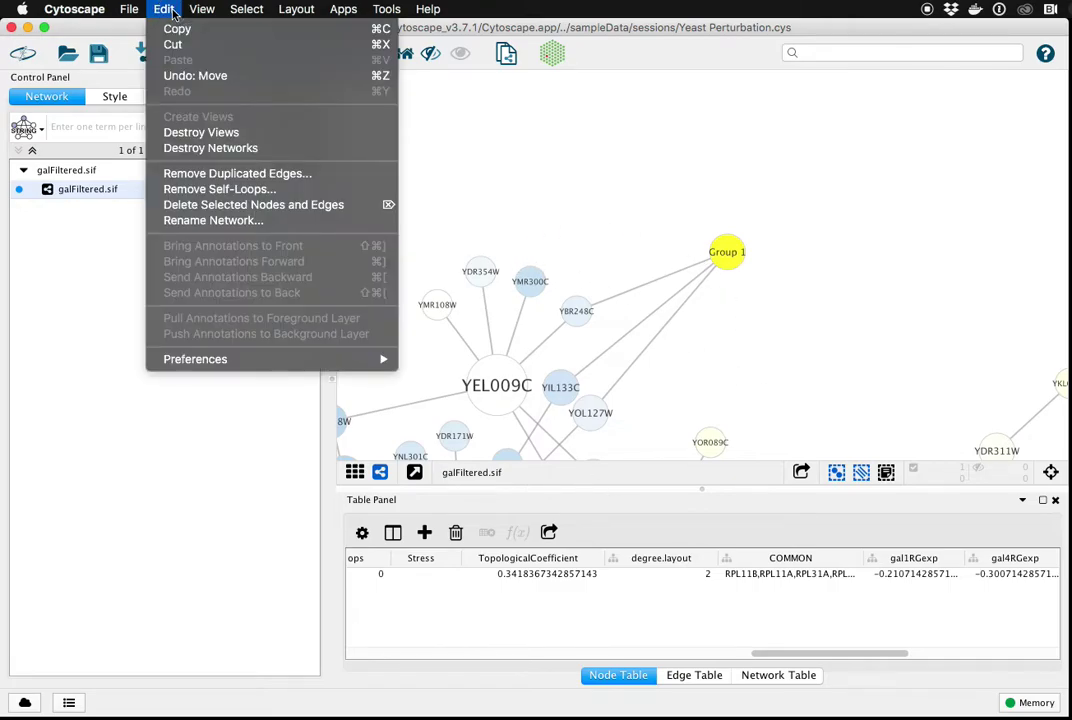
{"action": "mouse_move", "coordinate": [195, 359]}
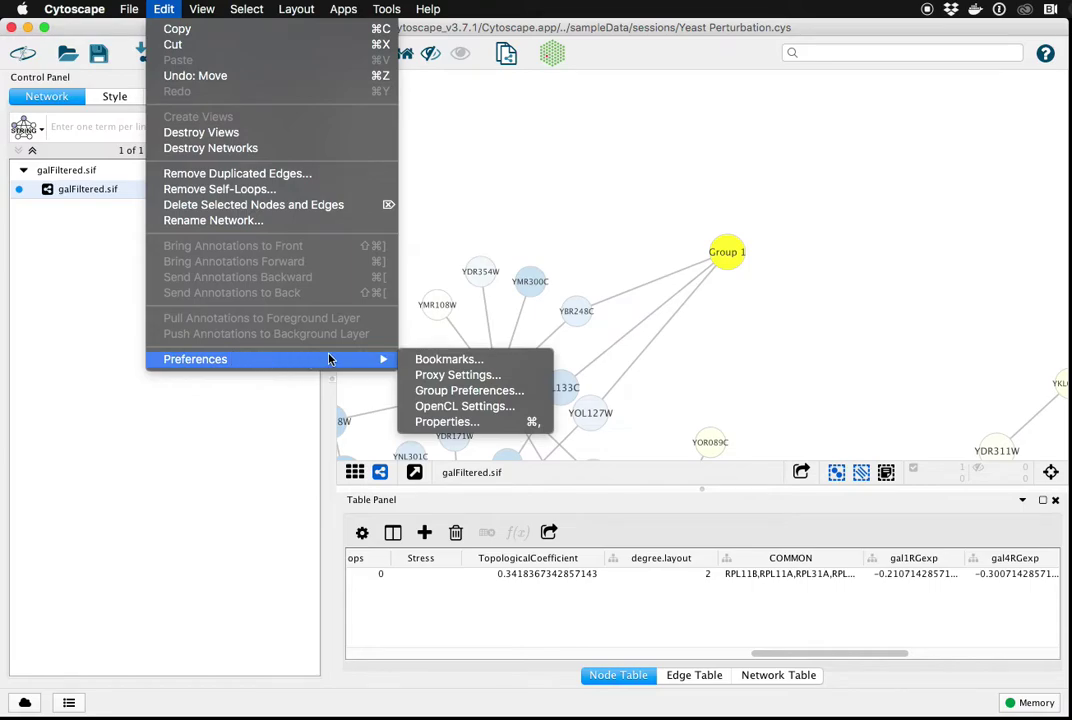
{"action": "left_click", "coordinate": [433, 390]}
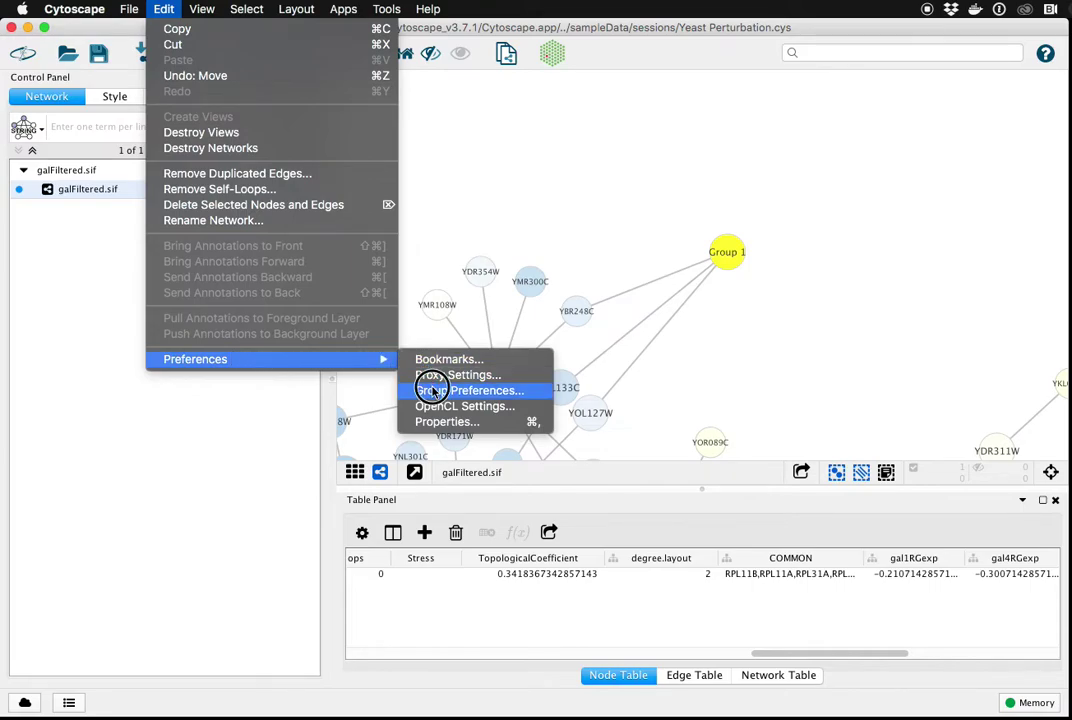
{"action": "left_click_drag", "start_coordinate": [447, 243], "coordinate": [192, 230]}
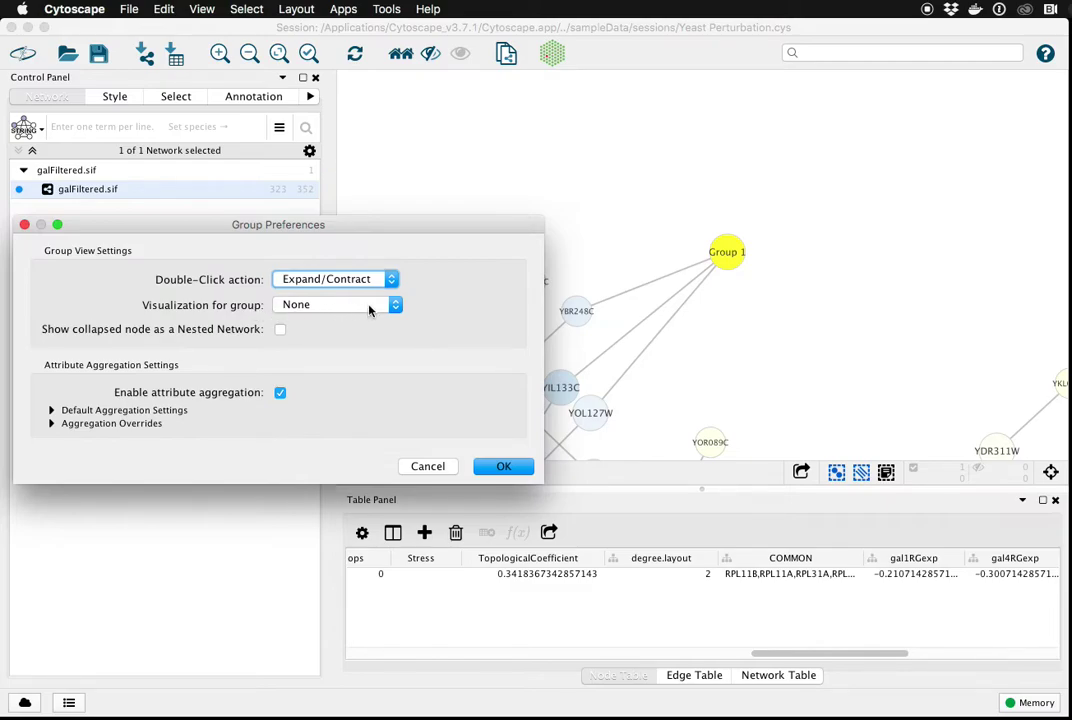
{"action": "left_click", "coordinate": [393, 308]}
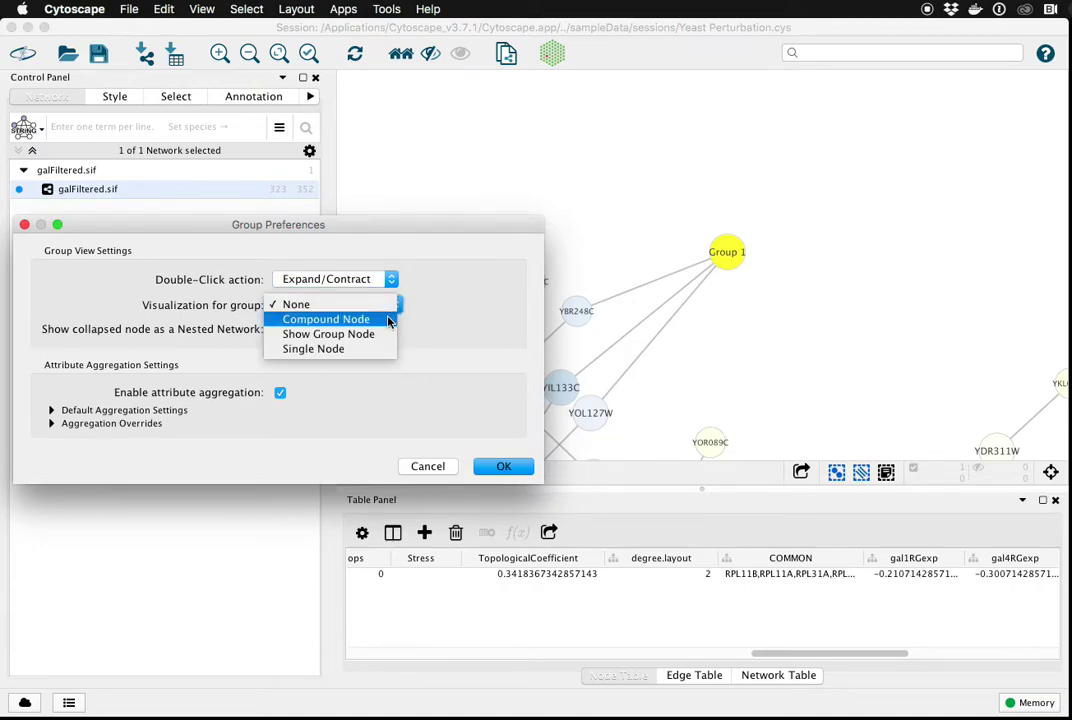
{"action": "left_click", "coordinate": [392, 305]}
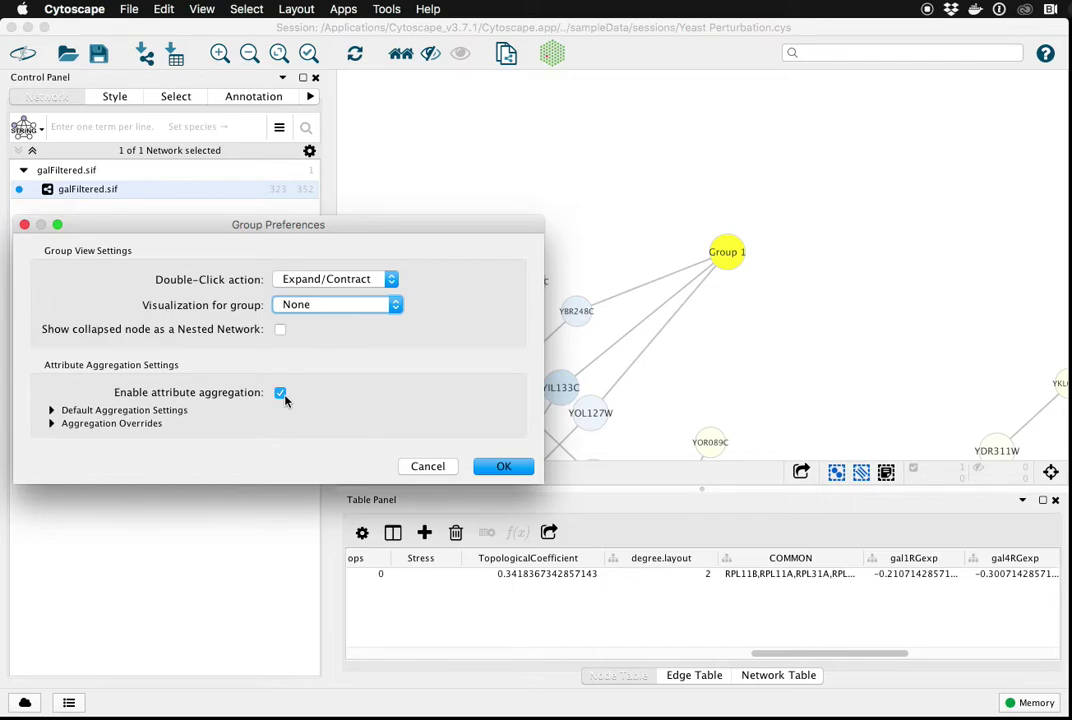
{"action": "left_click", "coordinate": [52, 412]}
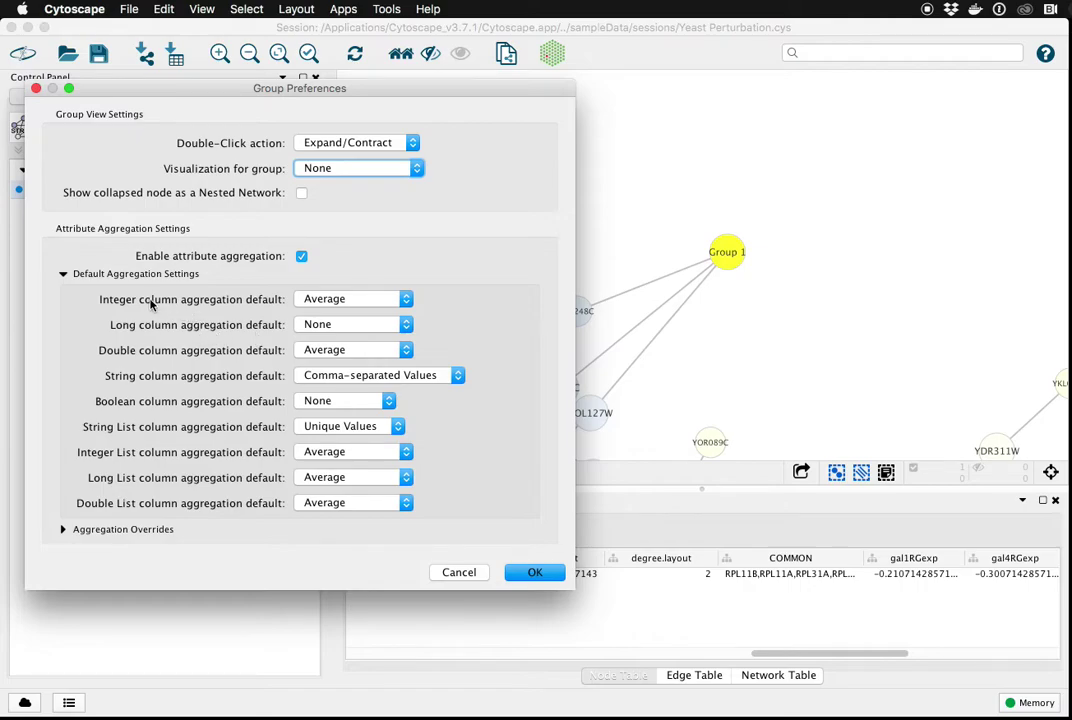
- Expand Aggregation Overrides and set group visualization to Compound Node
{"action": "left_click", "coordinate": [62, 531]}
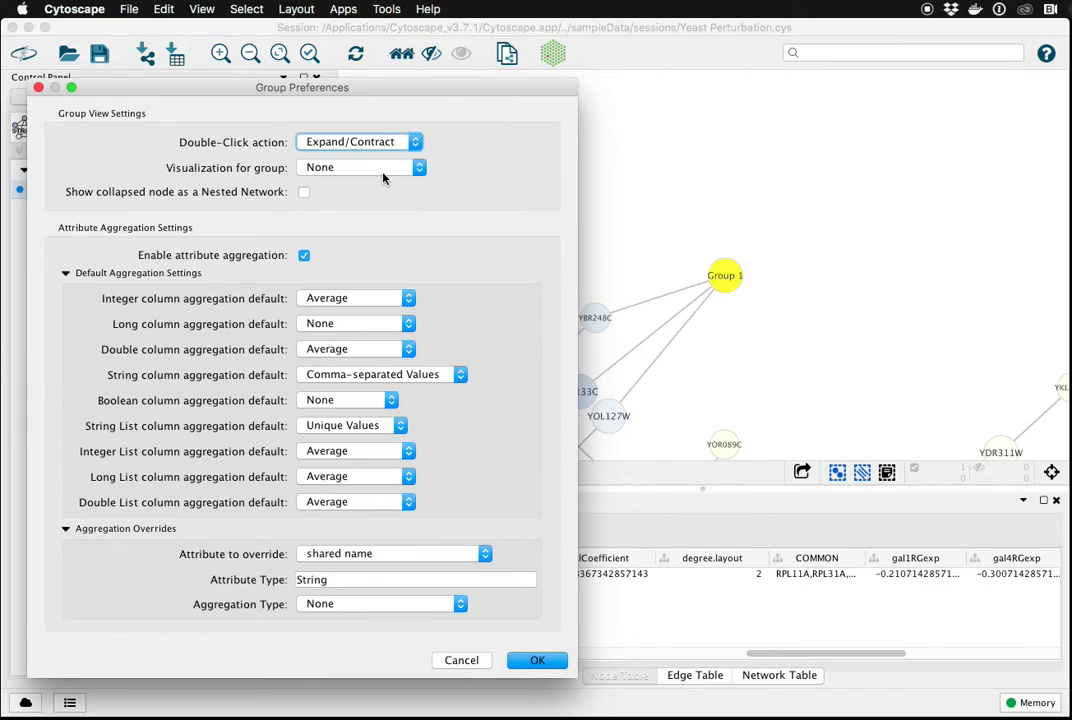
{"action": "left_click", "coordinate": [420, 171]}
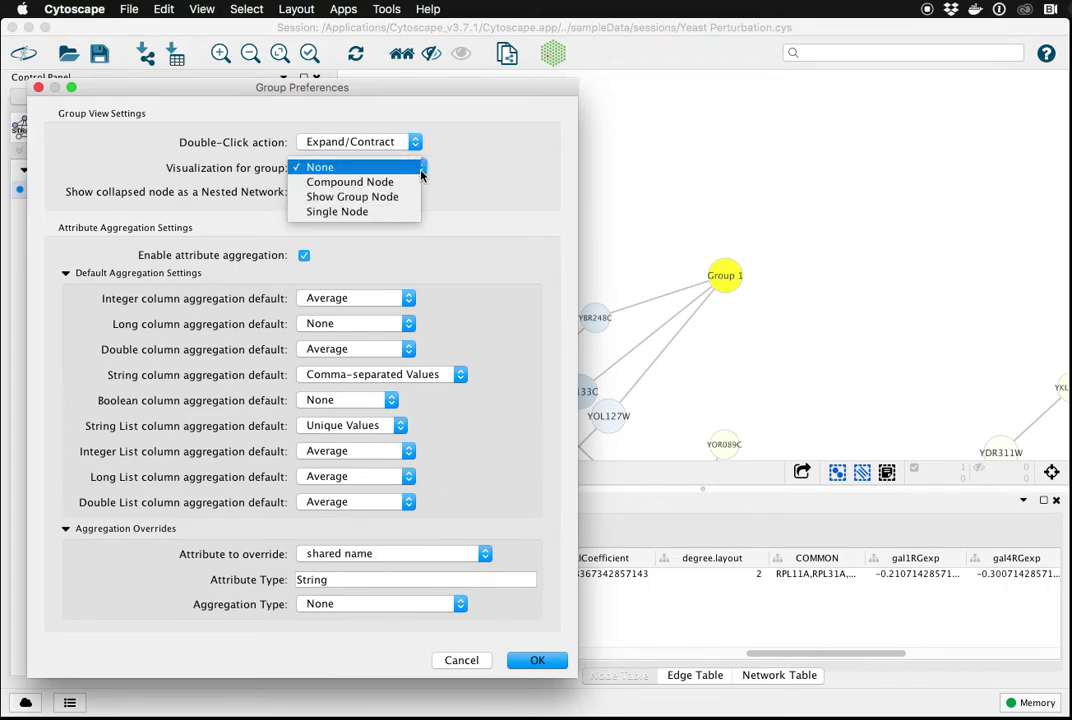
{"action": "left_click", "coordinate": [404, 187]}
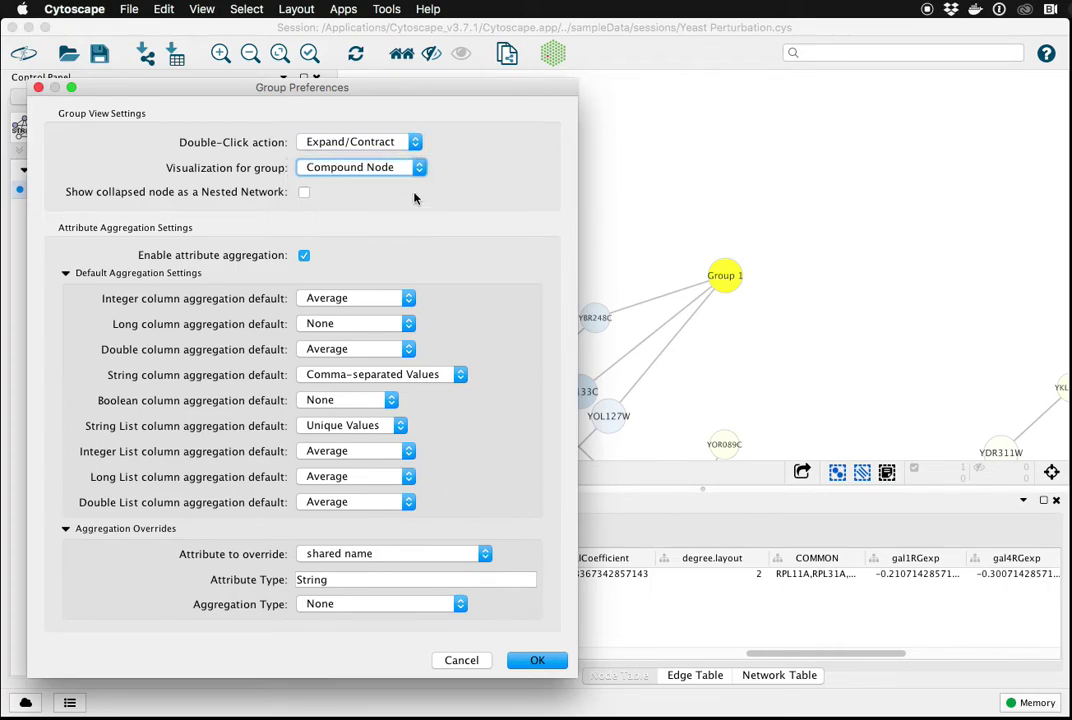
- Apply the preferences, expand Group 1 as a compound node, move it, and select YDR395W
{"action": "left_click", "coordinate": [553, 664]}
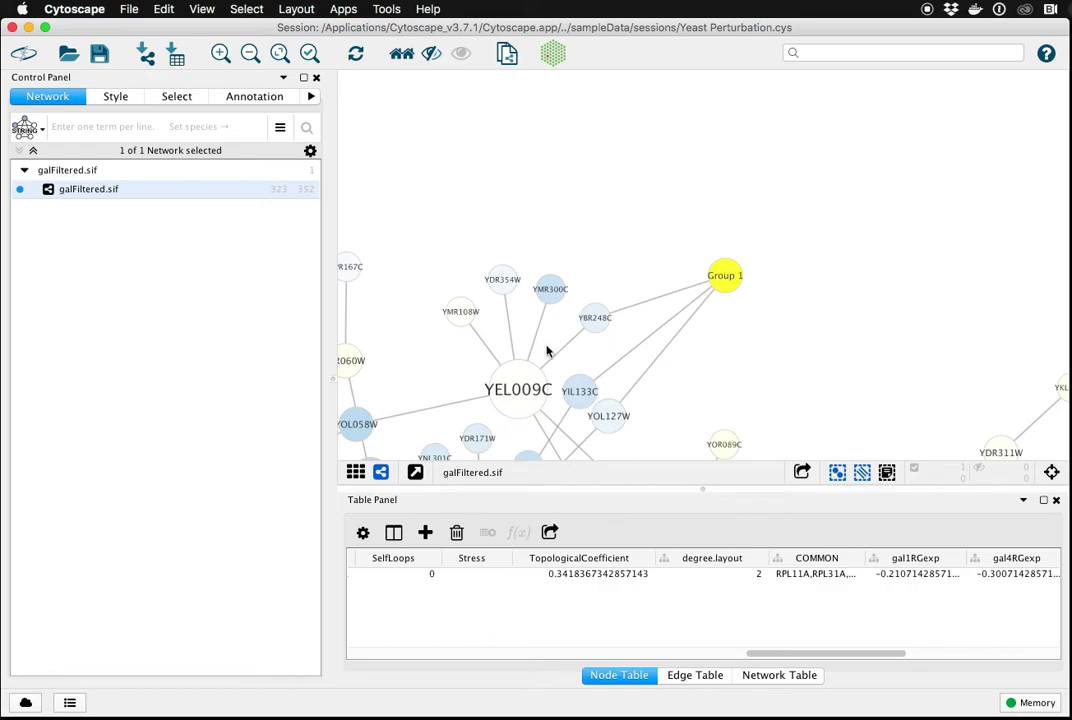
{"action": "double_click", "coordinate": [720, 287]}
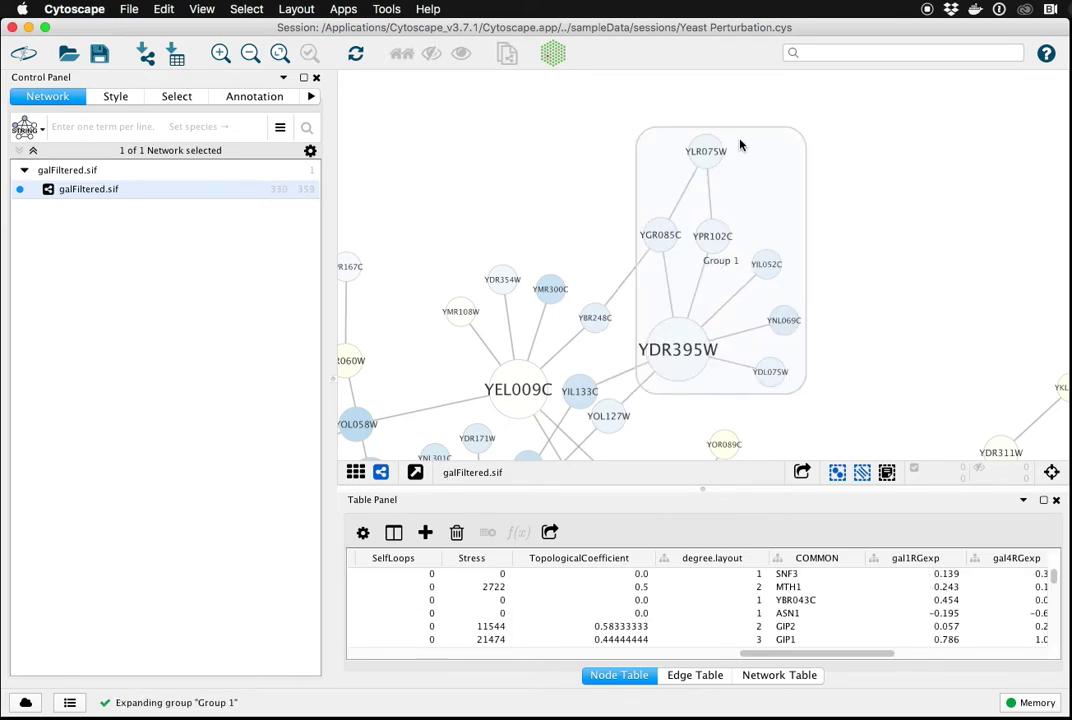
{"action": "left_click", "coordinate": [744, 317]}
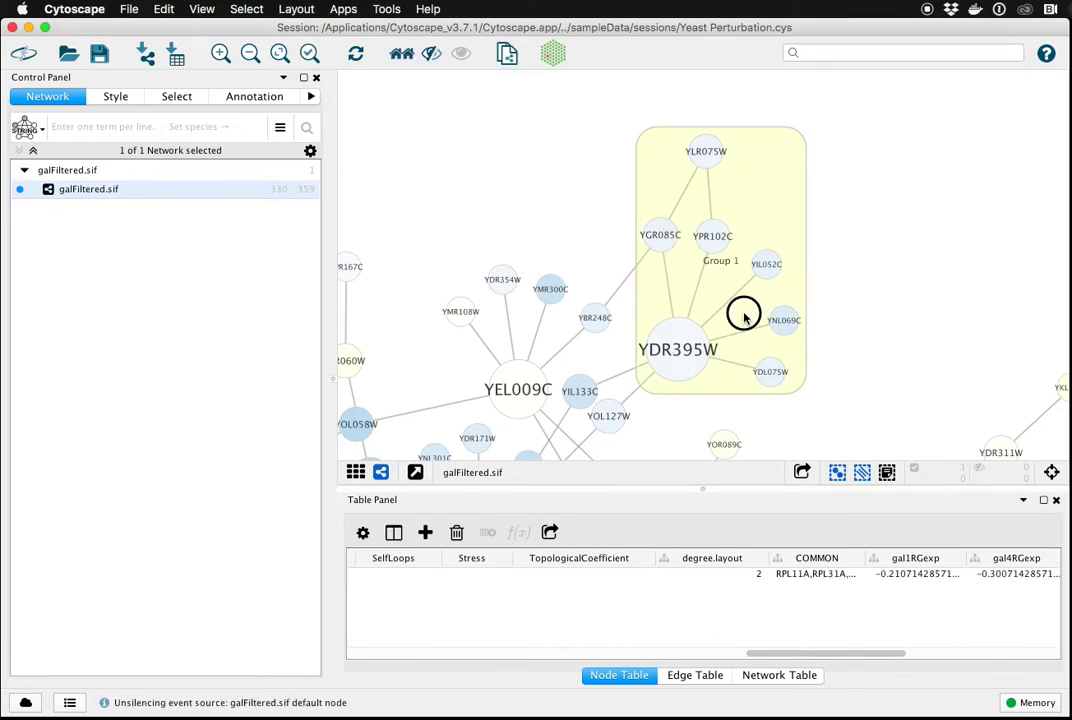
{"action": "mouse_move", "coordinate": [744, 317]}
{"action": "left_mouse_down"}
{"action": "mouse_move", "coordinate": [775, 290]}
{"action": "mouse_move", "coordinate": [770, 266]}
{"action": "mouse_move", "coordinate": [746, 290]}
{"action": "mouse_move", "coordinate": [828, 313]}
{"action": "mouse_move", "coordinate": [836, 302]}
{"action": "left_mouse_up"}
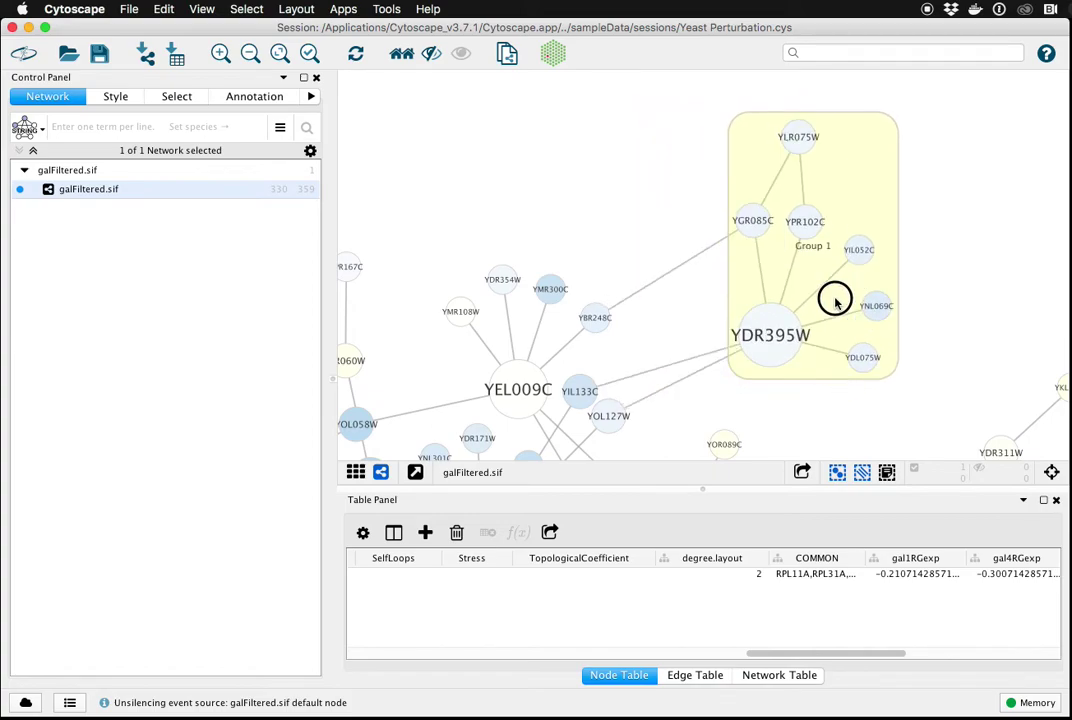
{"action": "left_click", "coordinate": [771, 347]}
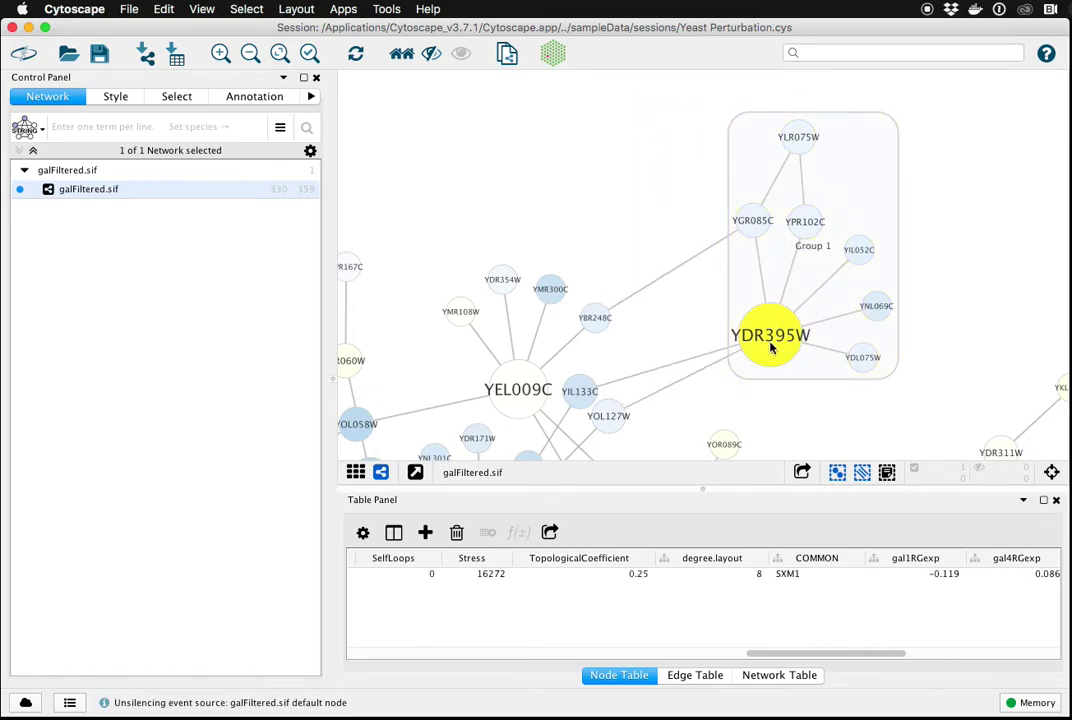